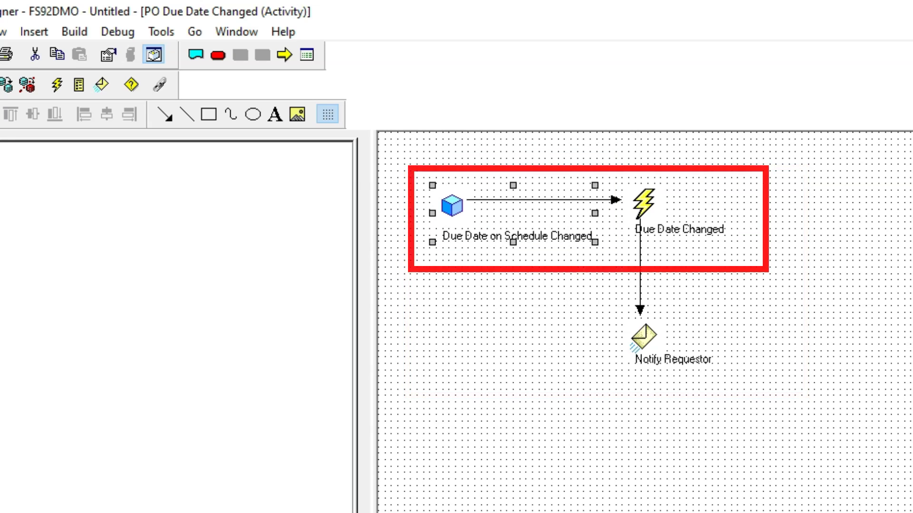
- Review the Due Date Changed event and its Notify Requestor routing
{"action": "left_click", "coordinate": [643, 203]}
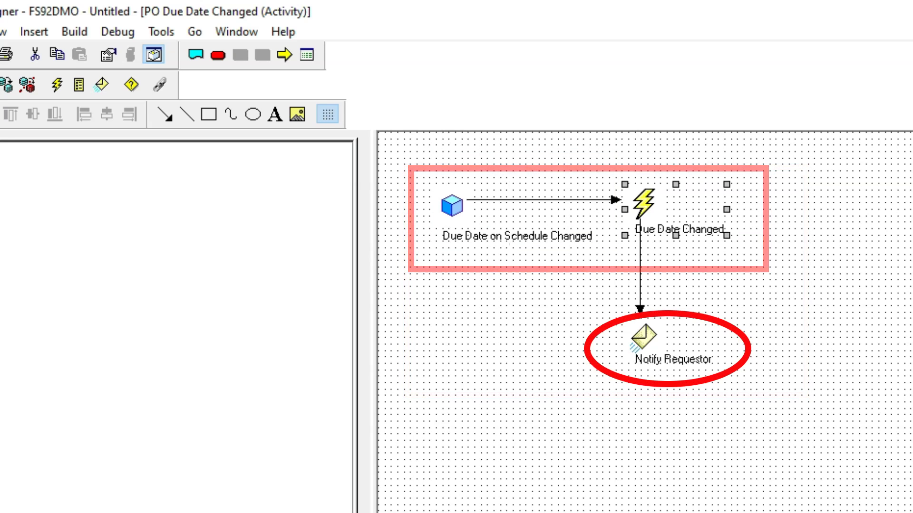
{"action": "left_click", "coordinate": [644, 336]}
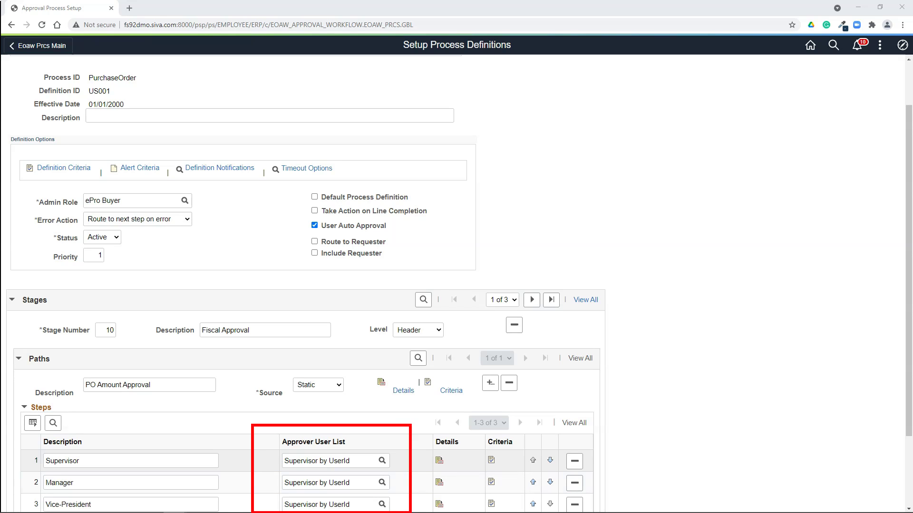
- Check the available approver user lists, then open the first approval step's criteria
{"action": "left_click", "coordinate": [382, 461]}
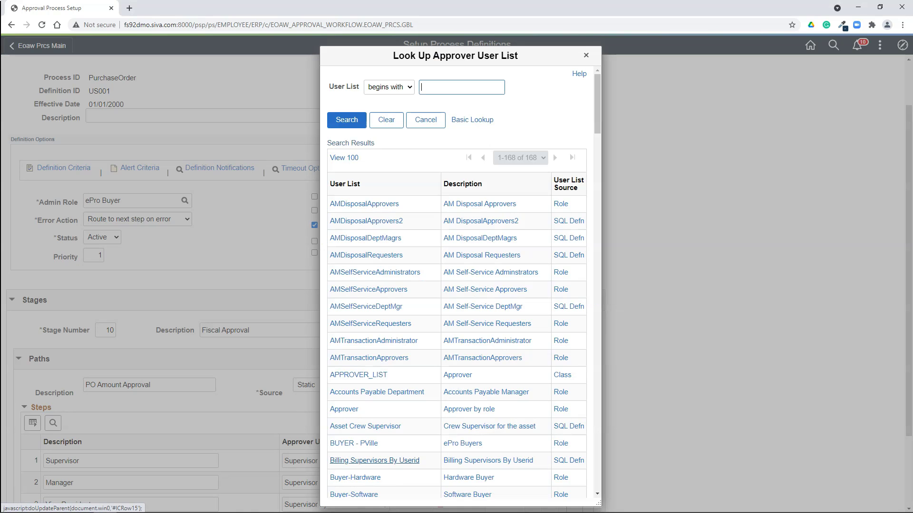
{"action": "left_click", "coordinate": [425, 120]}
{"action": "left_click", "coordinate": [492, 460]}
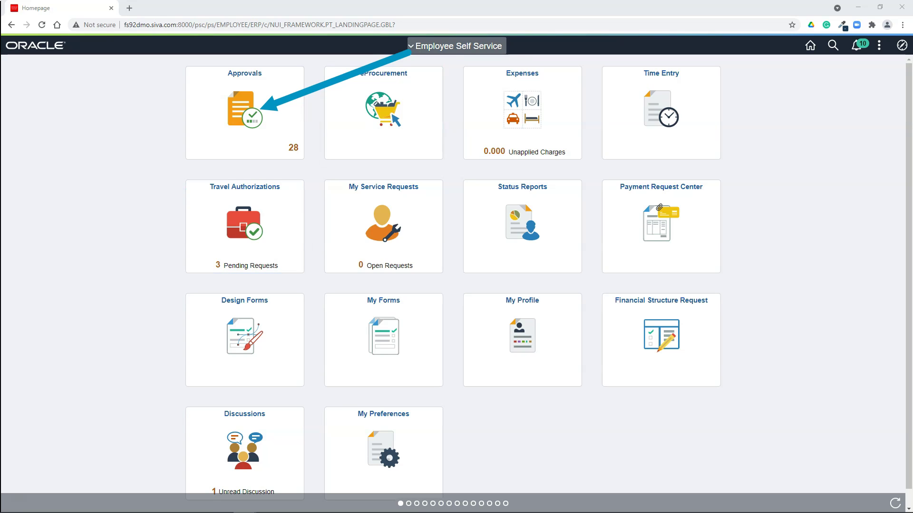
- Open the list of 28 pending approvals and bring up the navigation menu
{"action": "left_click", "coordinate": [244, 112]}
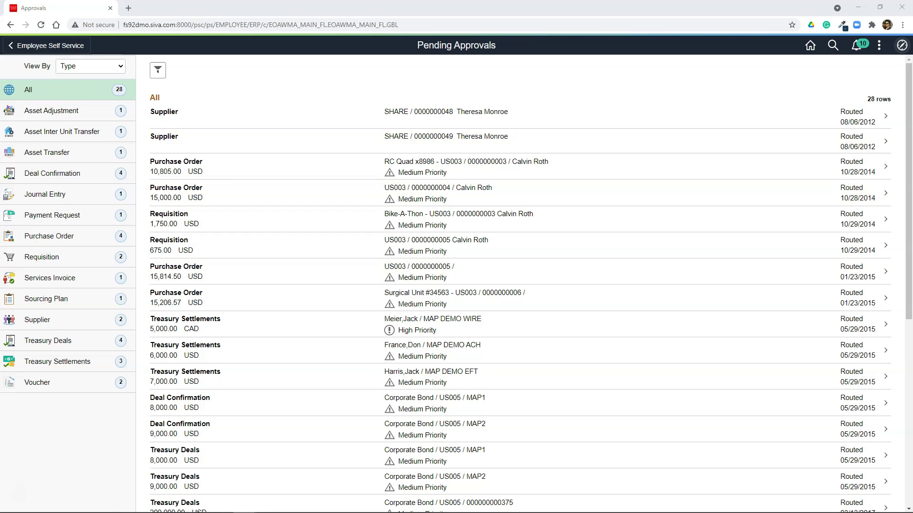
{"action": "left_click", "coordinate": [902, 45]}
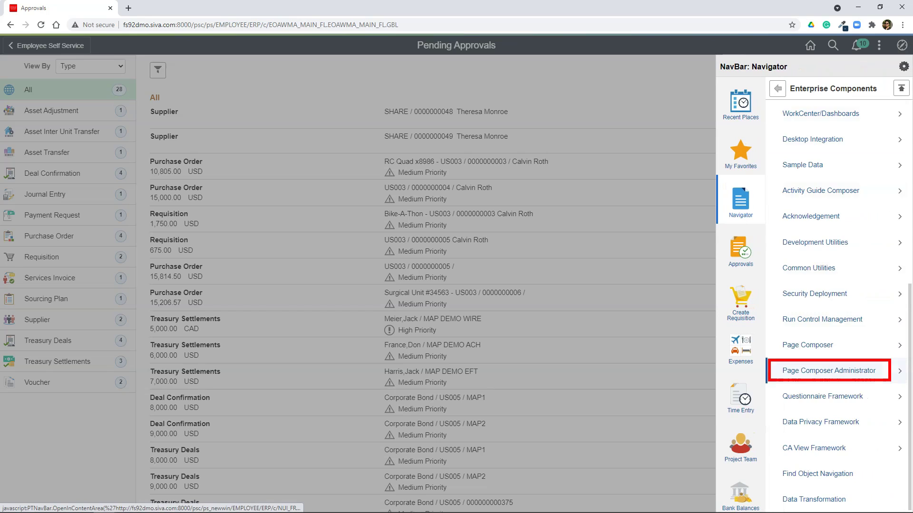
- Find the APPROVALS registration in Page Composer Administrator's Developer Registration
{"action": "left_click", "coordinate": [817, 113]}
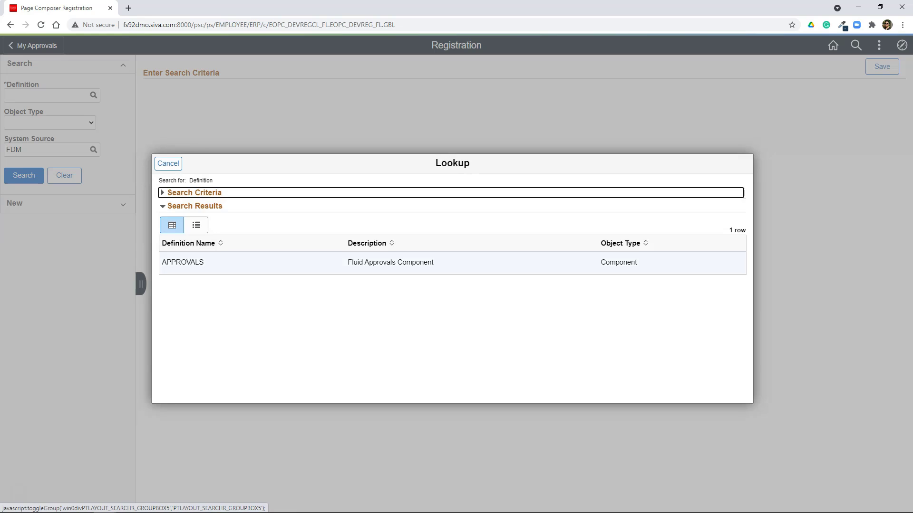
{"action": "left_click", "coordinate": [186, 261]}
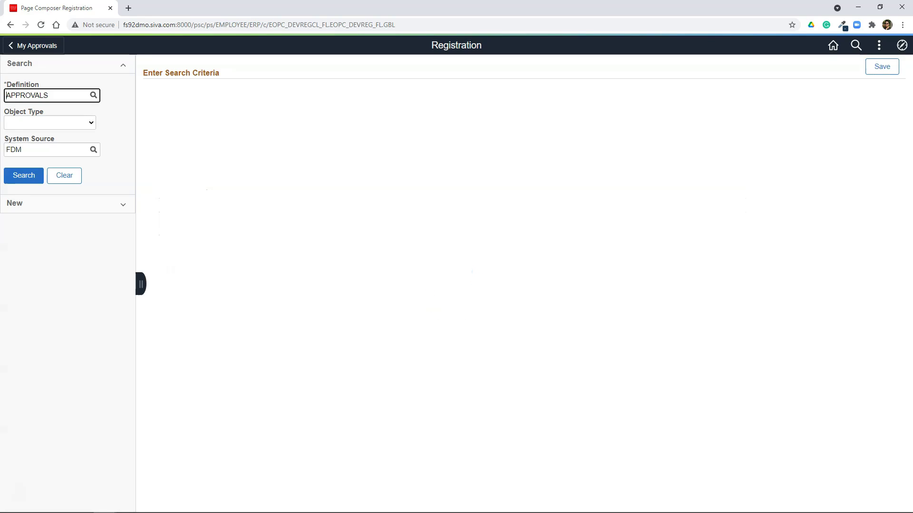
{"action": "left_click", "coordinate": [24, 176]}
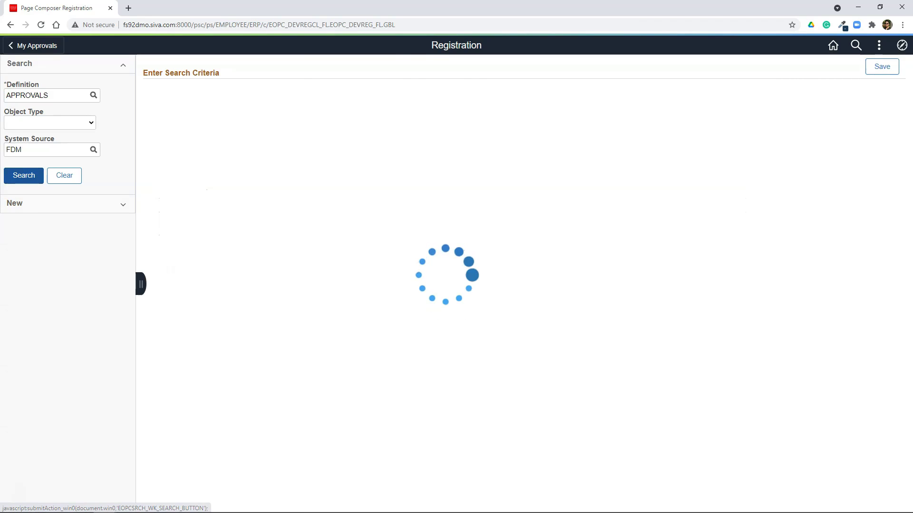
{"action": "scroll", "coordinate": [449, 309], "scroll_direction": "down", "scroll_amount": 7}
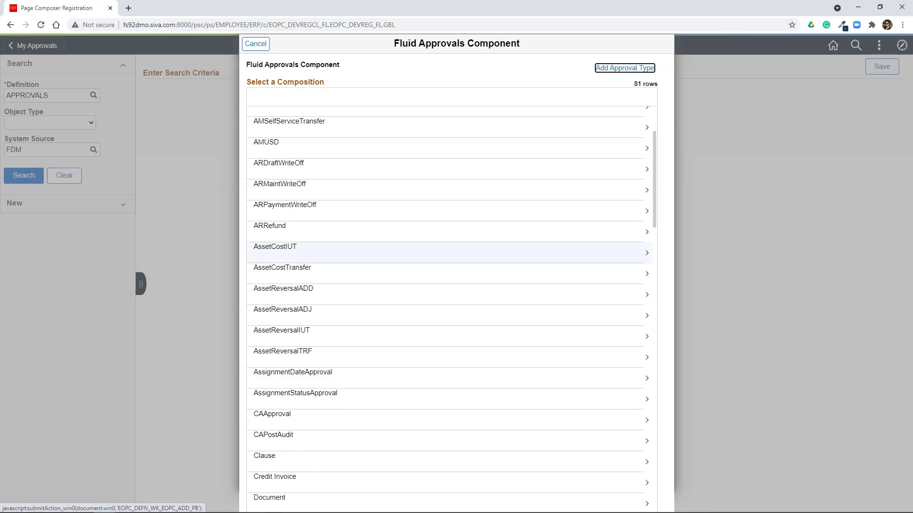
{"action": "scroll", "coordinate": [450, 309], "scroll_direction": "down", "scroll_amount": 3}
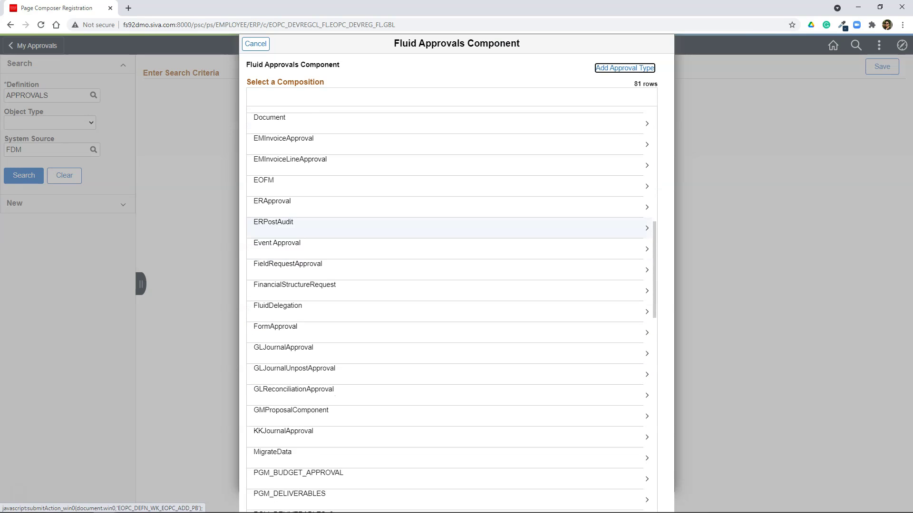
{"action": "scroll", "coordinate": [332, 256], "scroll_direction": "down", "scroll_amount": 2}
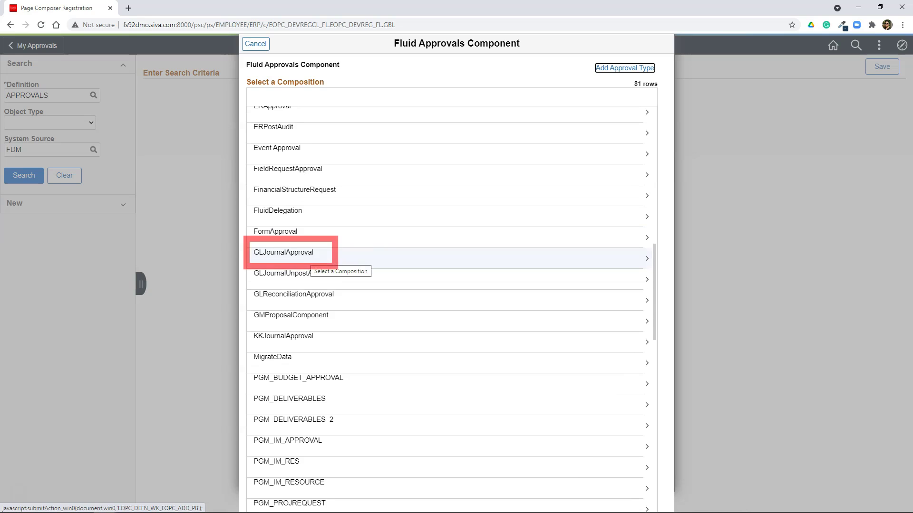
- Show the GLJournalApproval composition's key fields for the Process Summary section
{"action": "left_click", "coordinate": [295, 257]}
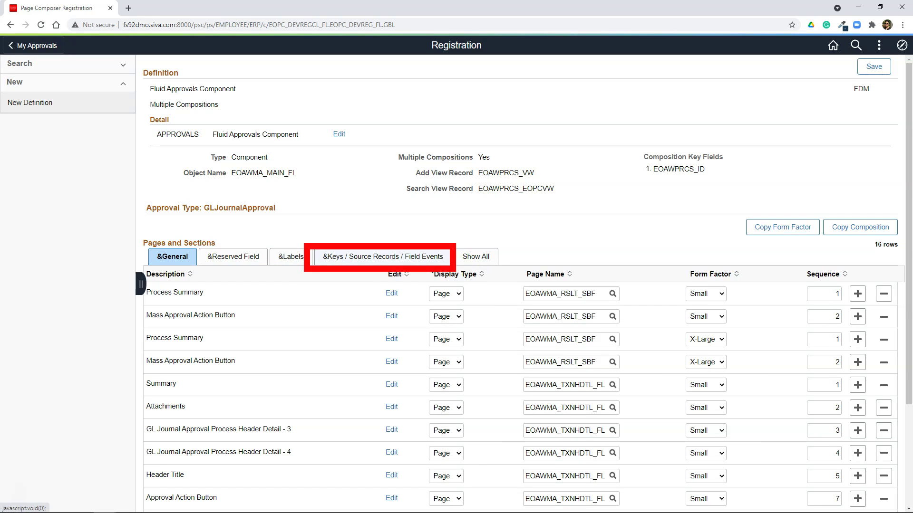
{"action": "left_click", "coordinate": [381, 257]}
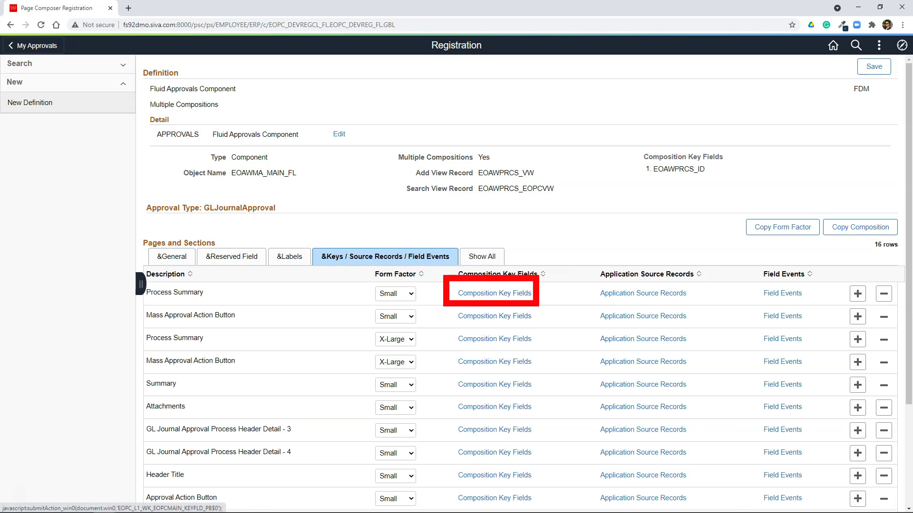
{"action": "left_click", "coordinate": [495, 293]}
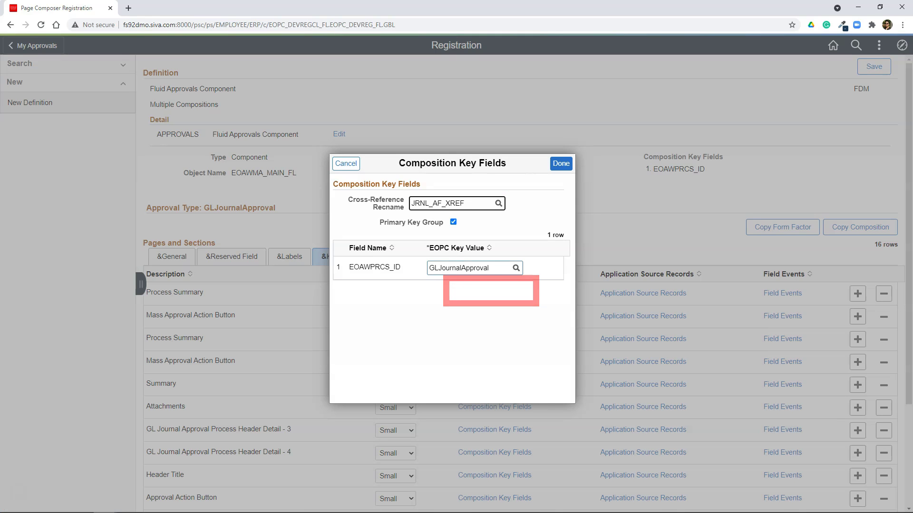
{"action": "left_click_drag", "start_coordinate": [489, 268], "coordinate": [428, 268]}
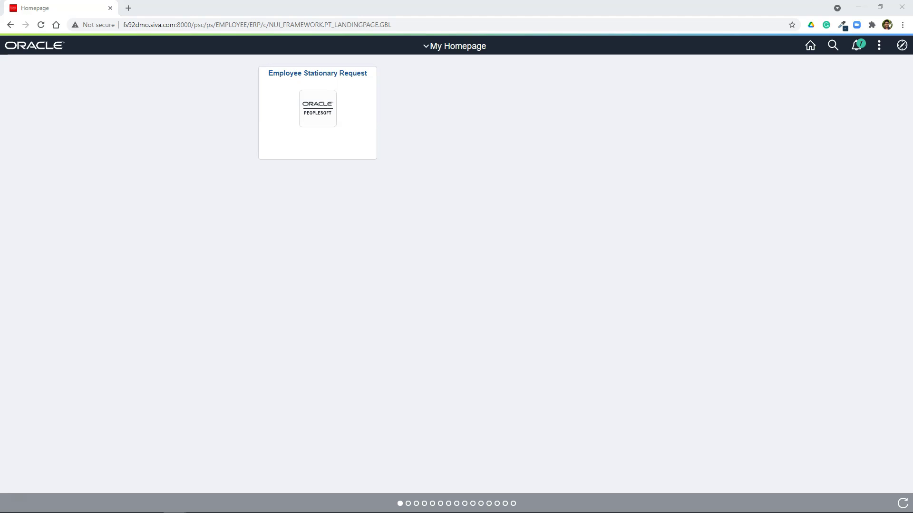
- Create a new stationary request with the value DMO1
{"action": "left_click", "coordinate": [317, 112]}
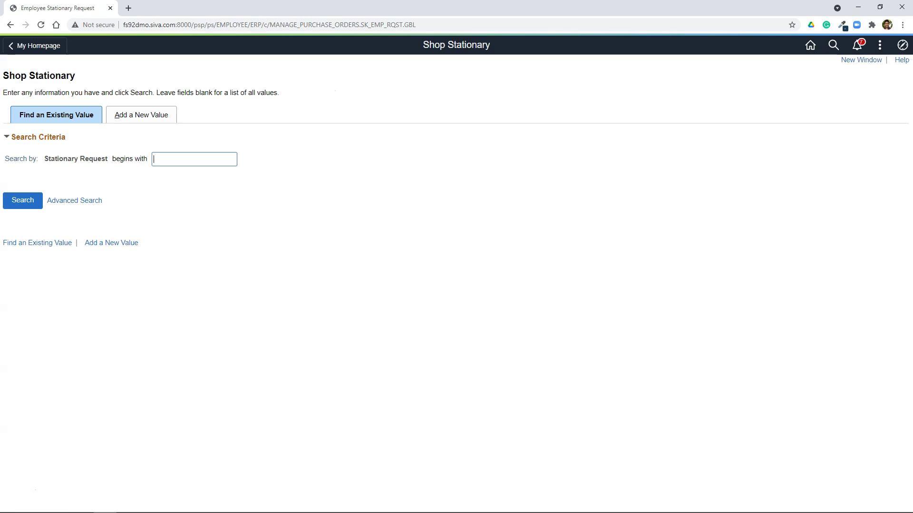
{"action": "left_click", "coordinate": [141, 114]}
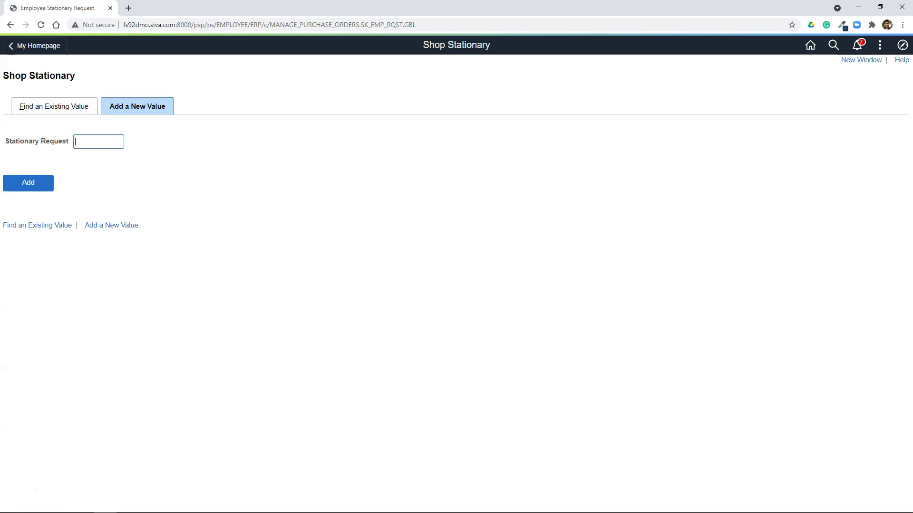
{"action": "type", "text": "DMO1"}
{"action": "key", "text": "Return"}
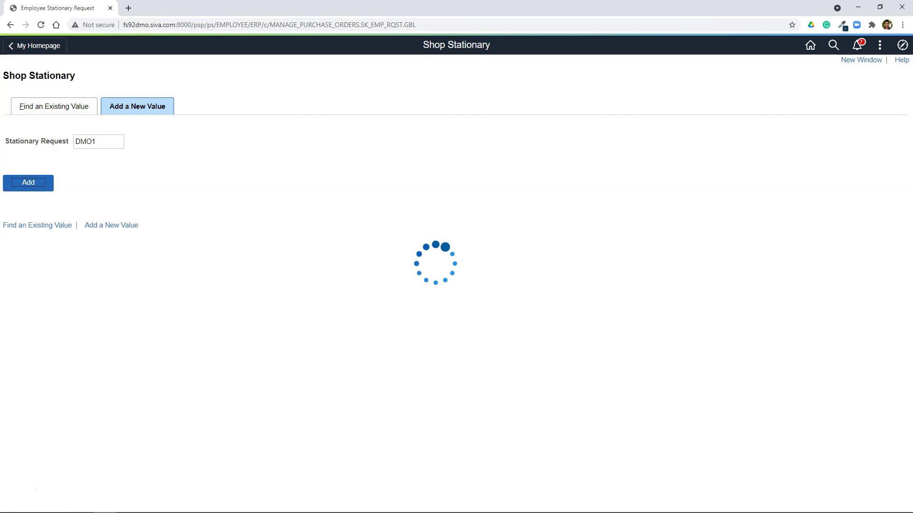
- Pick the requesting employee and choose Monitor as the Tech Accessory
{"action": "left_click", "coordinate": [155, 99]}
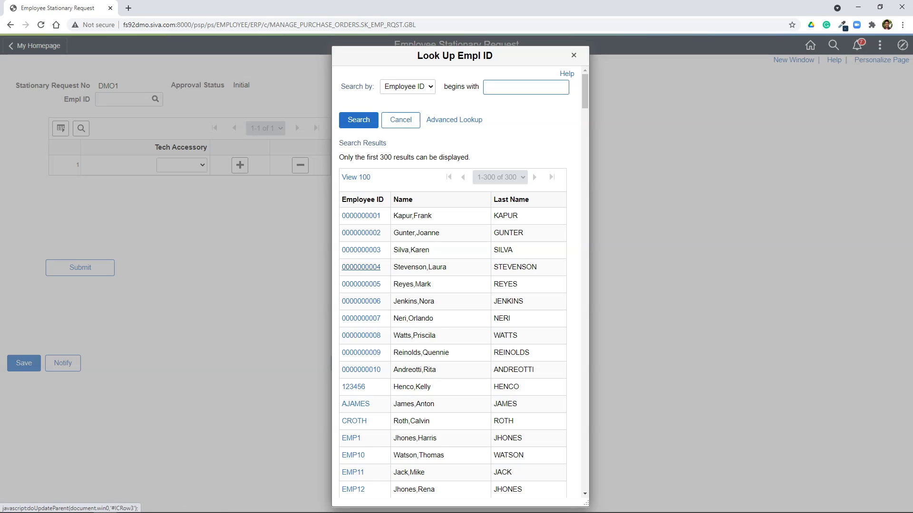
{"action": "left_click", "coordinate": [362, 267]}
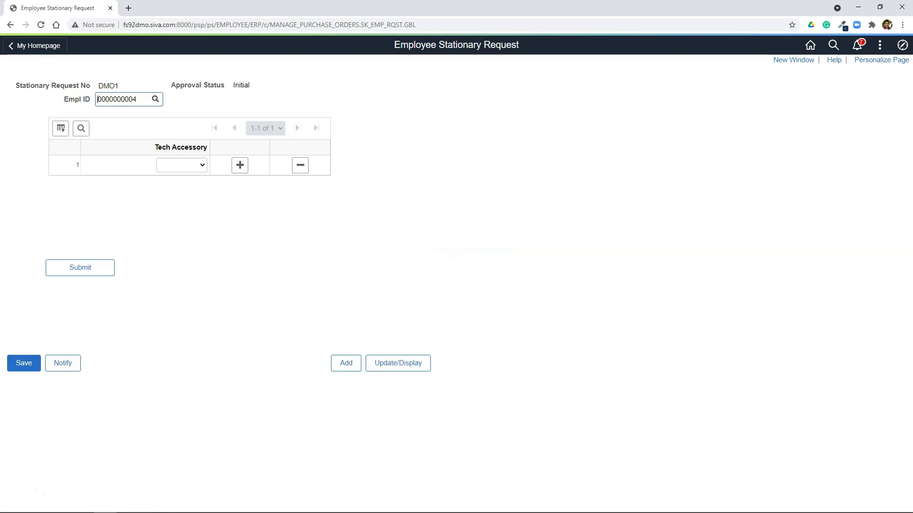
{"action": "left_click", "coordinate": [182, 165]}
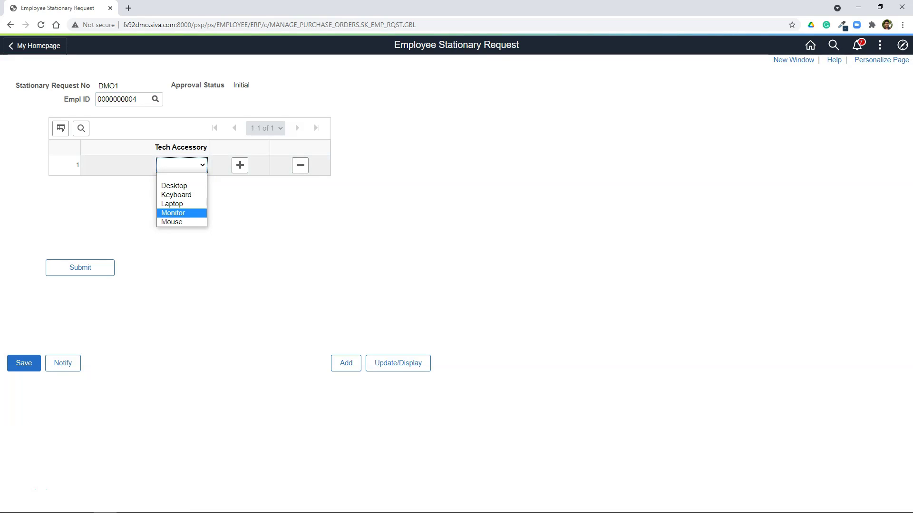
{"action": "left_click", "coordinate": [173, 213]}
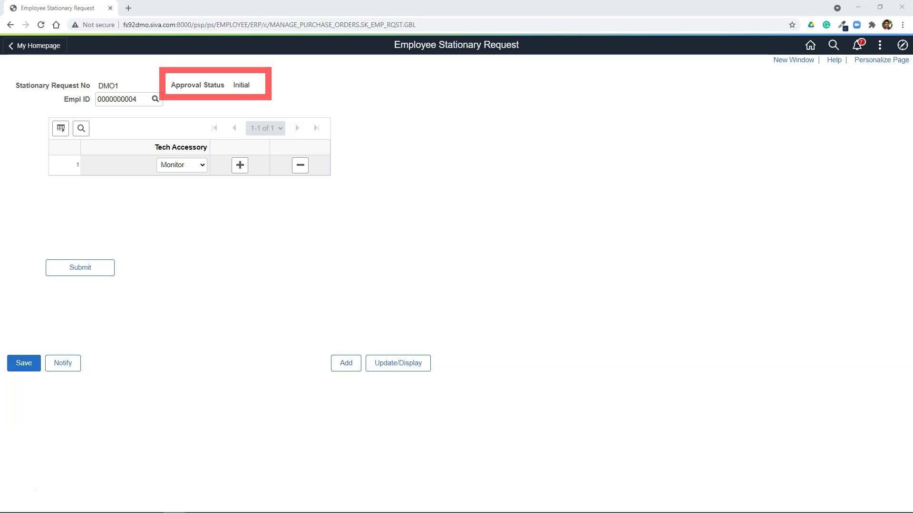
- Submit stationary request DMO1 for approval
{"action": "left_click", "coordinate": [79, 267]}
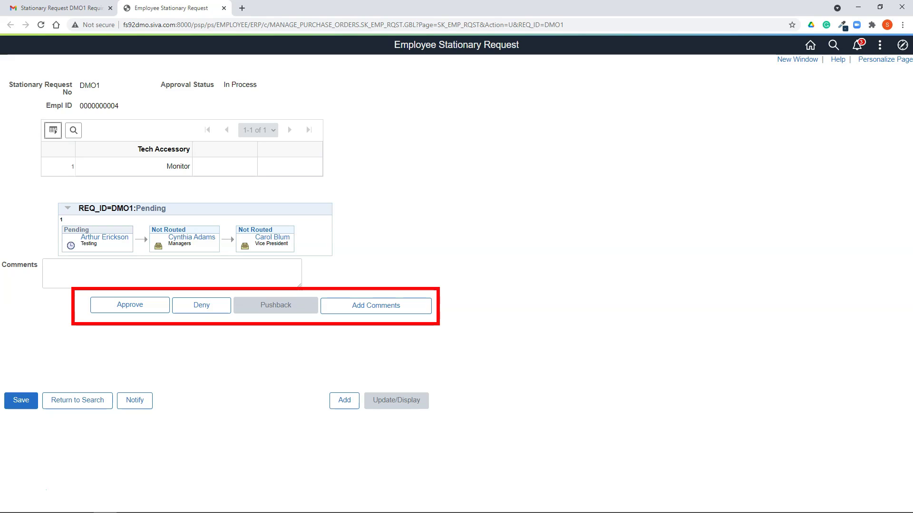
- Post the comment 'Sure Why not' on DMO1 and approve it at the first level
{"action": "left_click", "coordinate": [72, 271]}
{"action": "type", "text": "This i"}
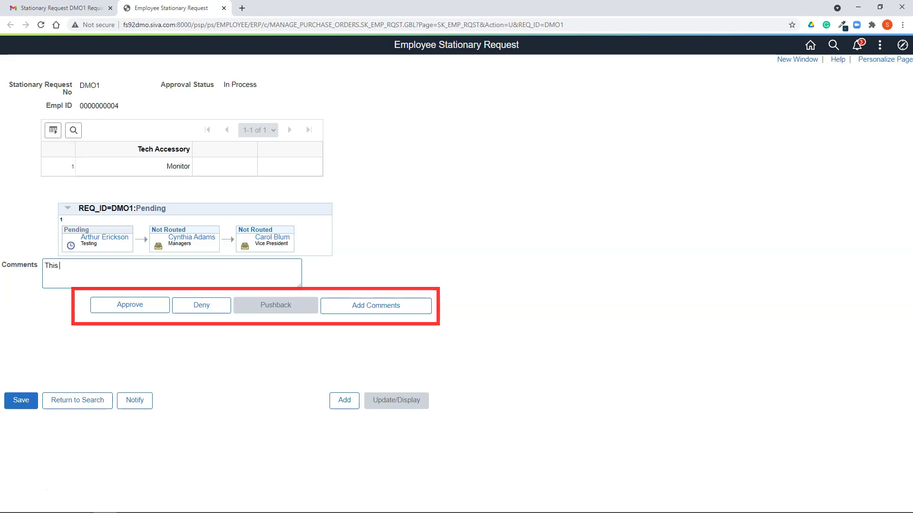
{"action": "key", "text": "BackSpace"}
{"action": "key", "text": "BackSpace"}
{"action": "key", "text": "BackSpace"}
{"action": "key", "text": "BackSpace"}
{"action": "key", "text": "BackSpace"}
{"action": "type", "text": "Sure Why not"}
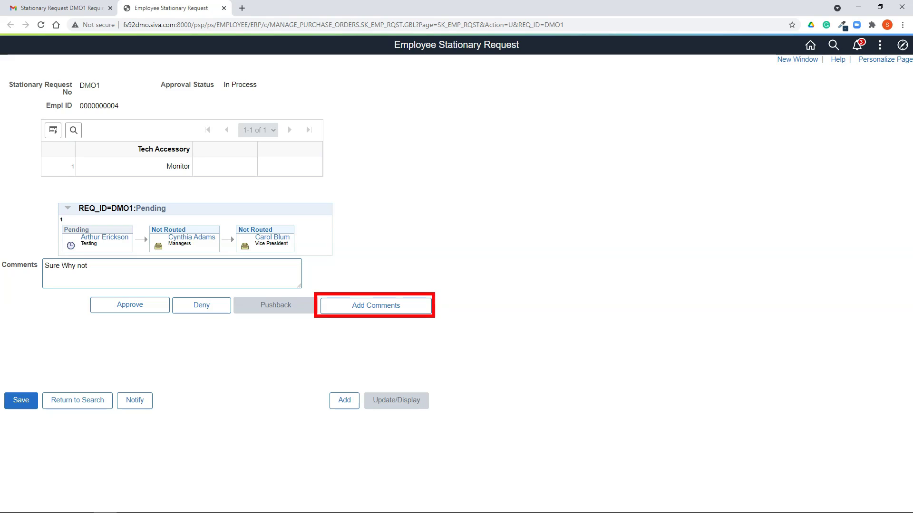
{"action": "left_click", "coordinate": [376, 305]}
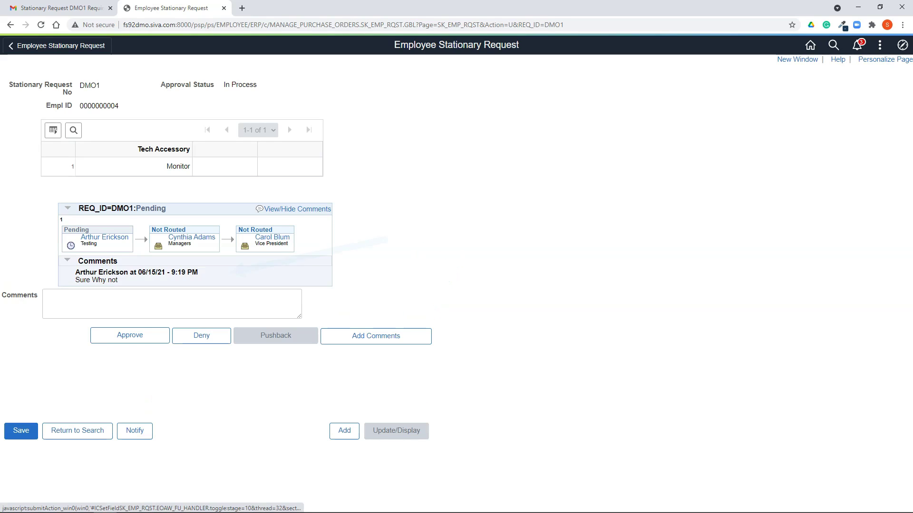
{"action": "mouse_move", "coordinate": [118, 280]}
{"action": "left_mouse_down"}
{"action": "mouse_move", "coordinate": [75, 271]}
{"action": "mouse_move", "coordinate": [75, 280]}
{"action": "left_mouse_up"}
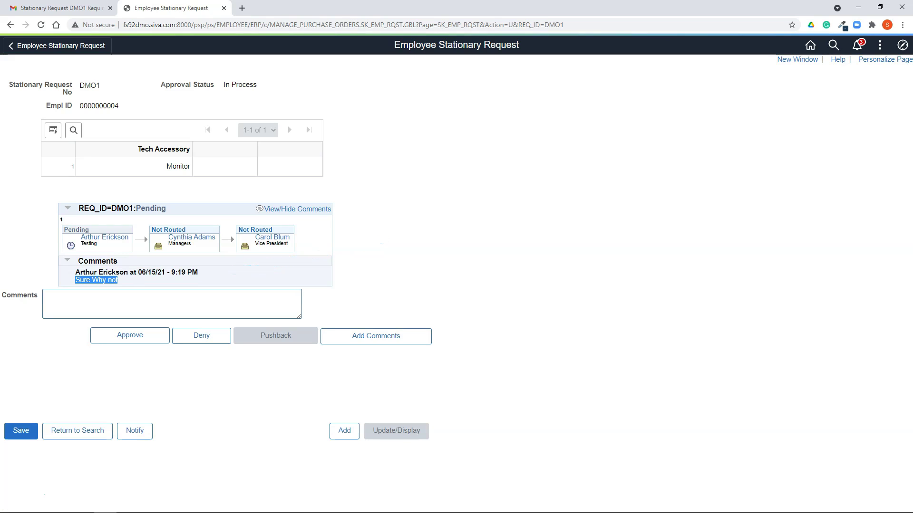
{"action": "left_click", "coordinate": [130, 335]}
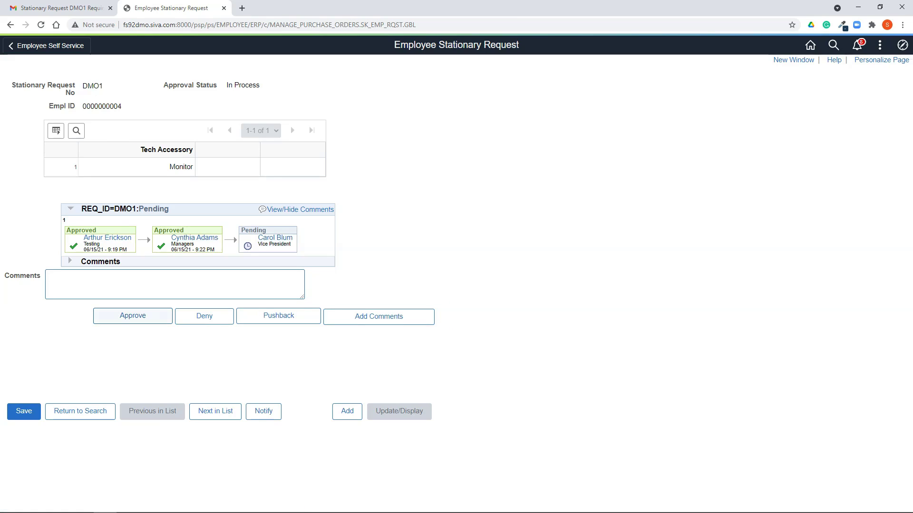
- Approve DMO1 with the comment 'This is great' and expand the full comment history
{"action": "left_click_drag", "start_coordinate": [260, 85], "coordinate": [226, 86]}
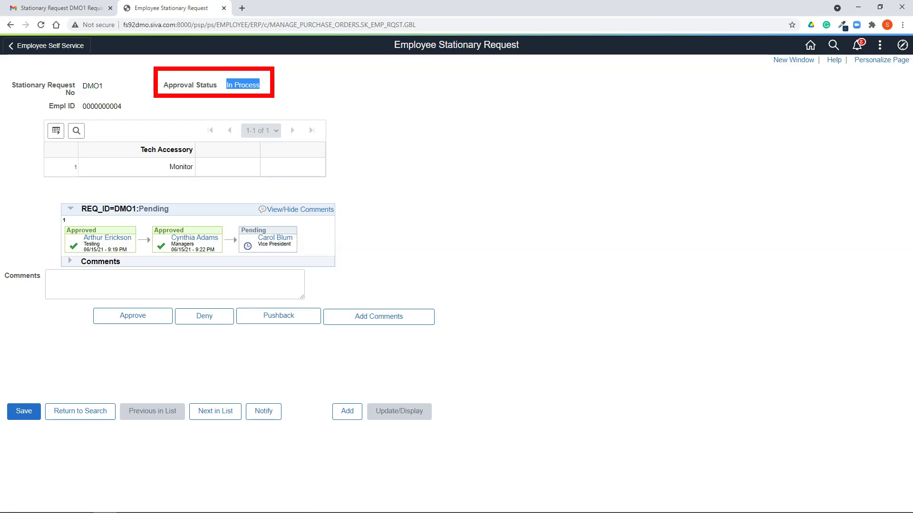
{"action": "left_click", "coordinate": [50, 277]}
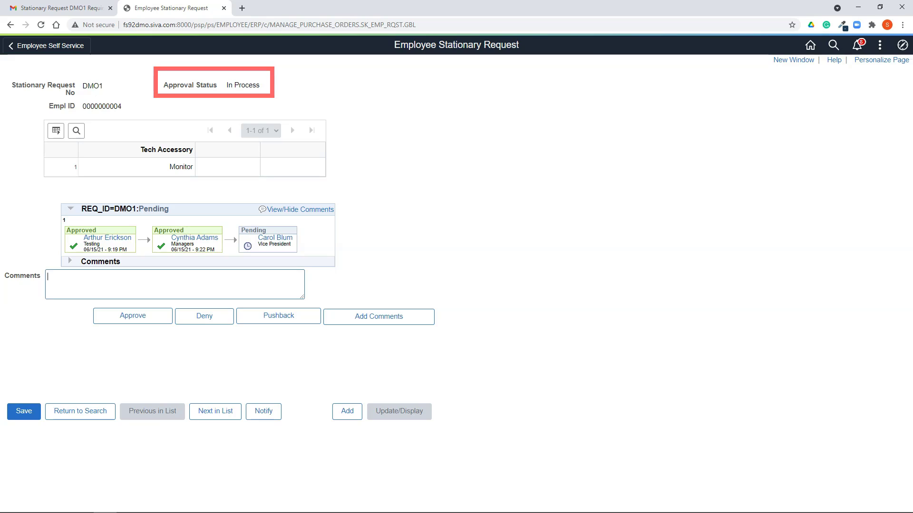
{"action": "type", "text": "This is great"}
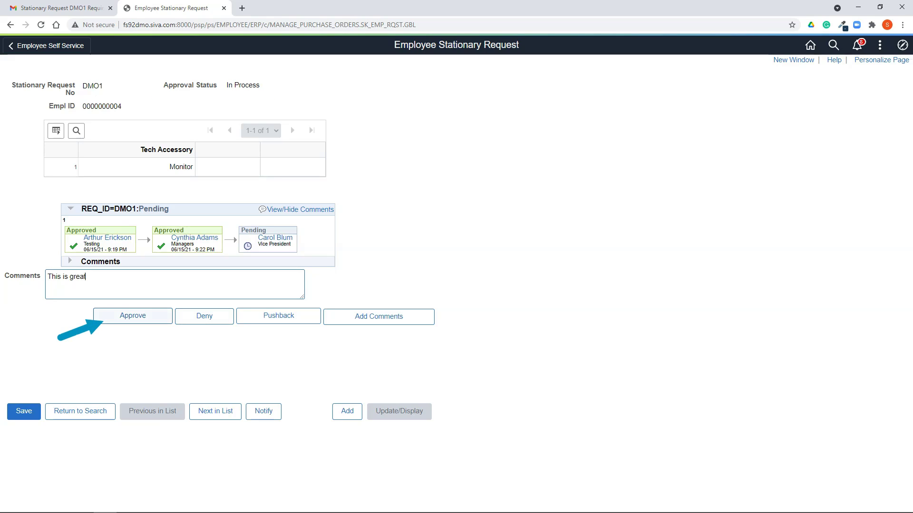
{"action": "left_click", "coordinate": [133, 316]}
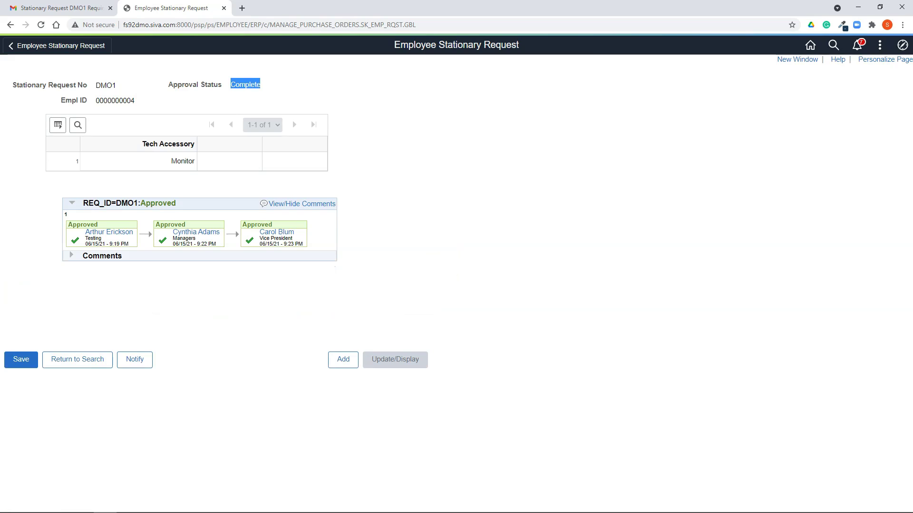
{"action": "left_click", "coordinate": [101, 256]}
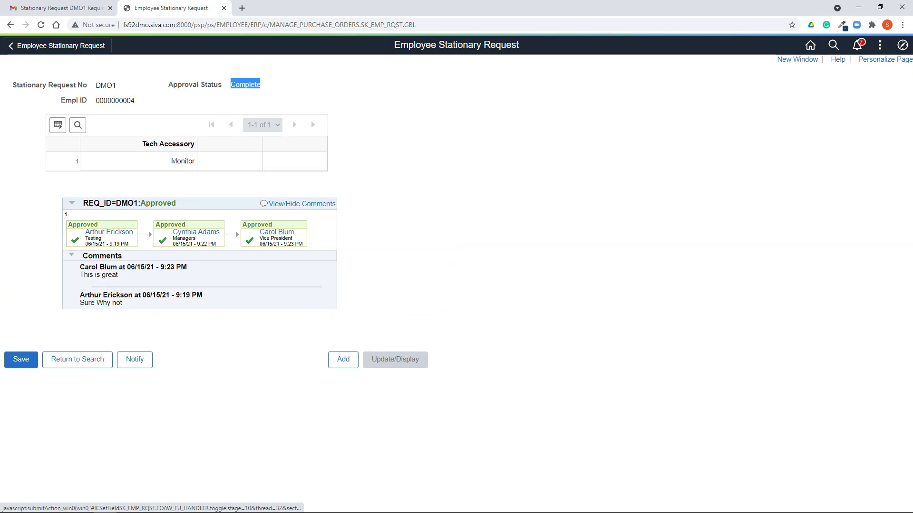